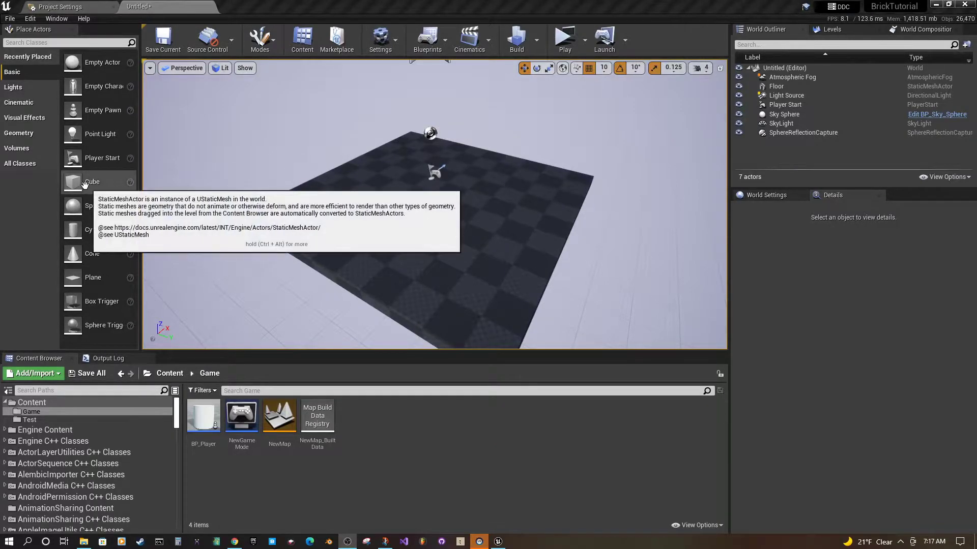
Place a cube, a cylinder and a cone on the floor, then raise the cone slightly.
drag(76, 182, 399, 220)
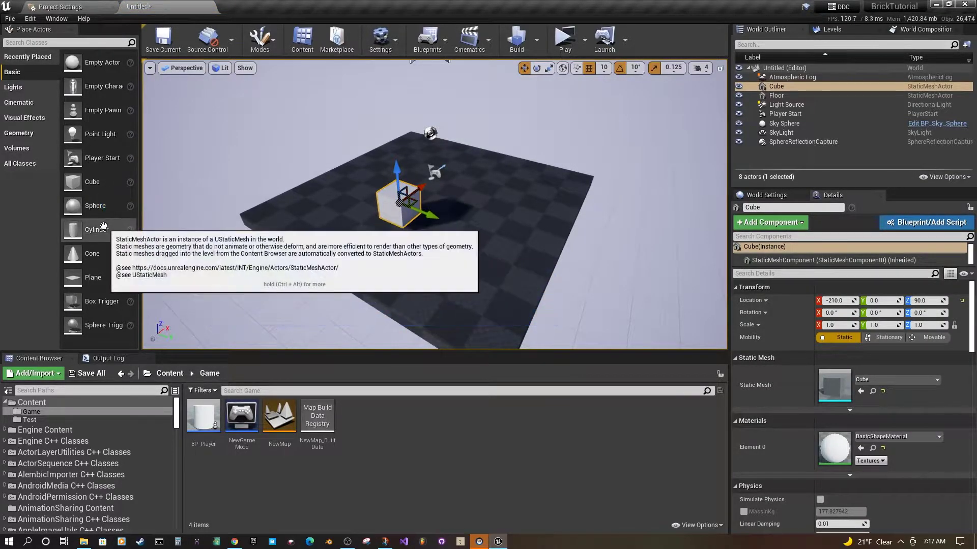
drag(76, 229, 506, 182)
drag(76, 253, 347, 197)
drag(332, 161, 346, 184)
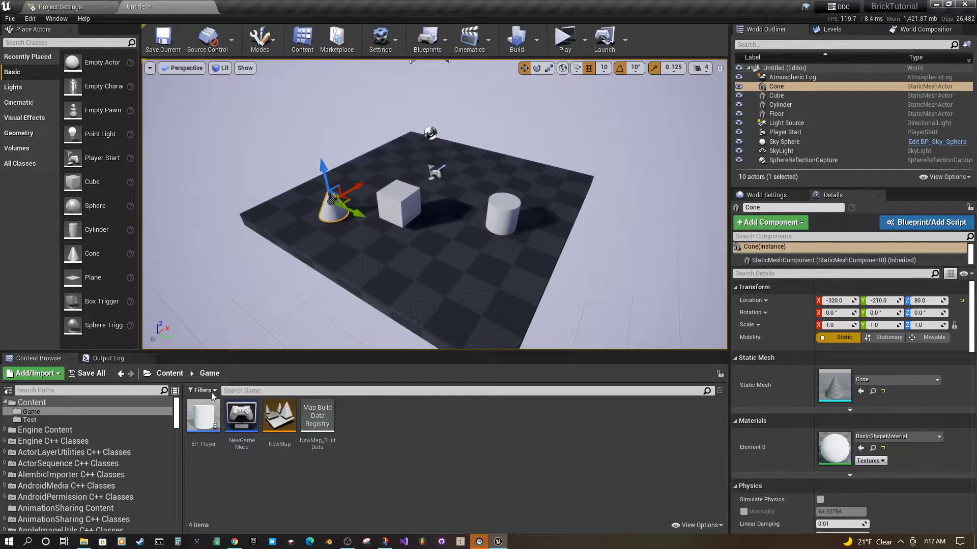
Create a new Material asset in the Game folder and name it M_Green.
right_click(375, 413)
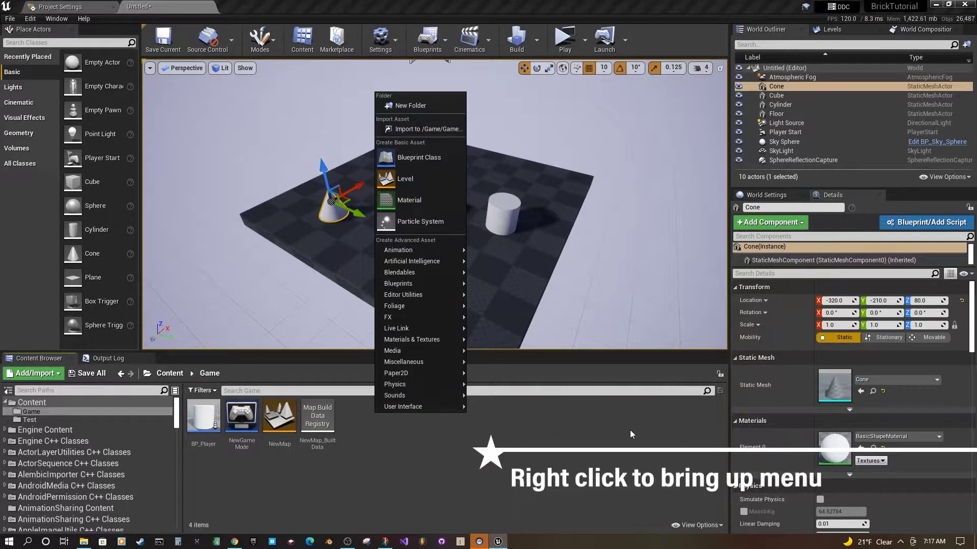
right_click(377, 447)
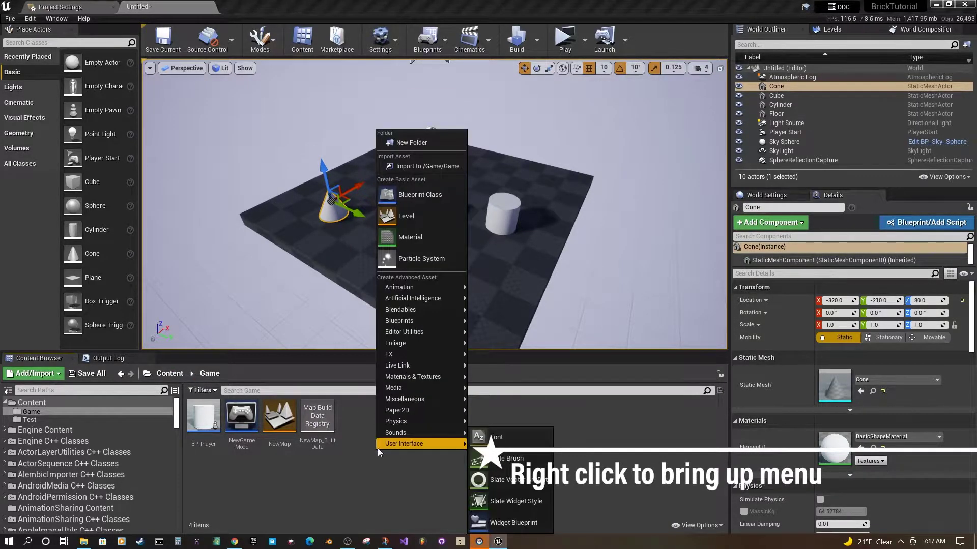
click(408, 237)
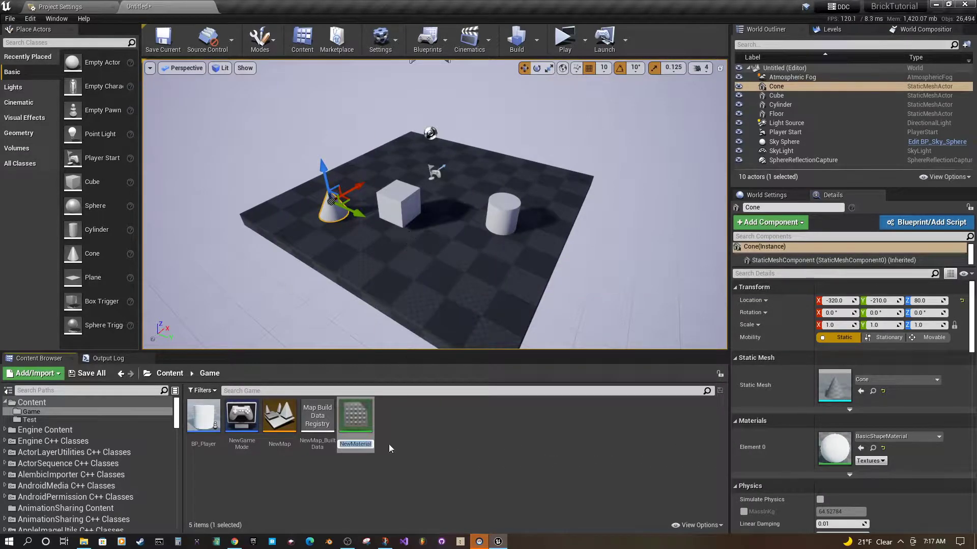
text(M_Gre)
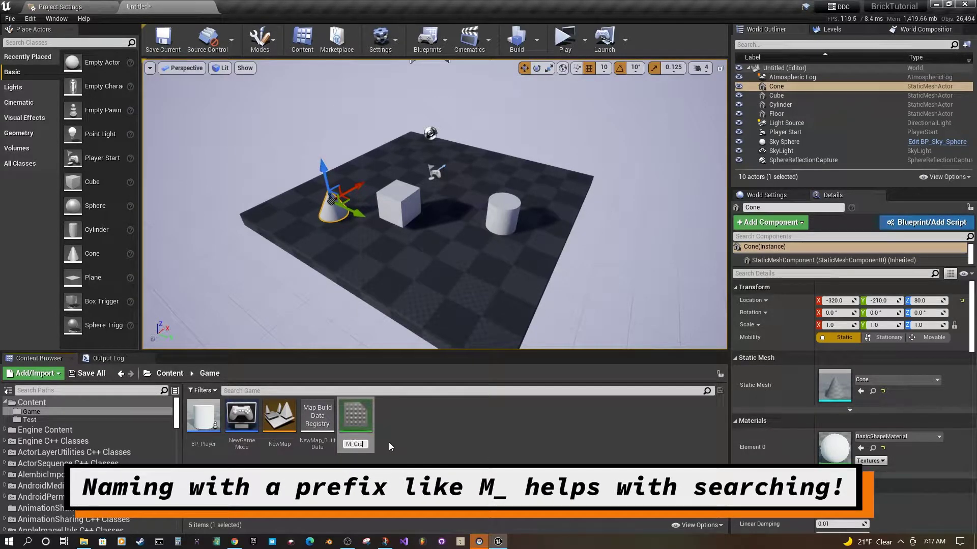
text(en)
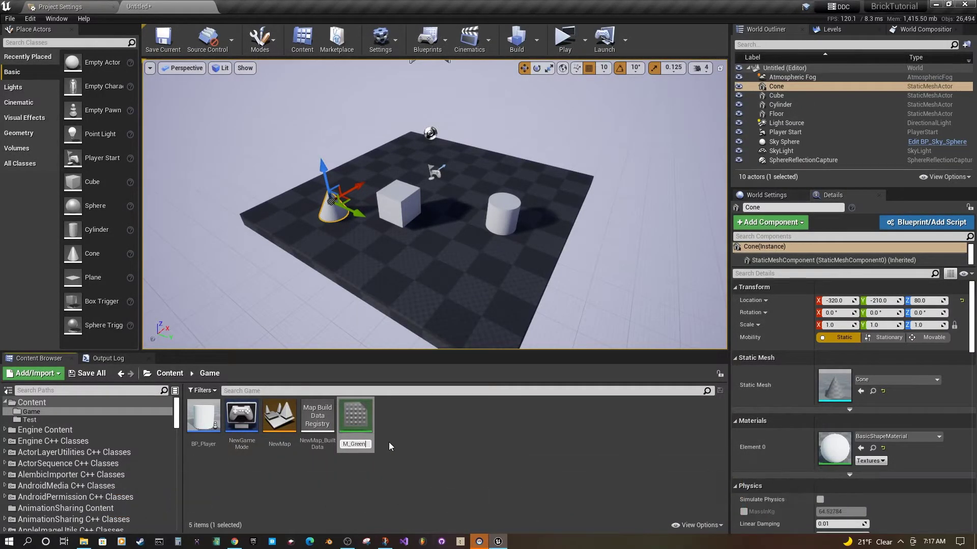
key(Return)
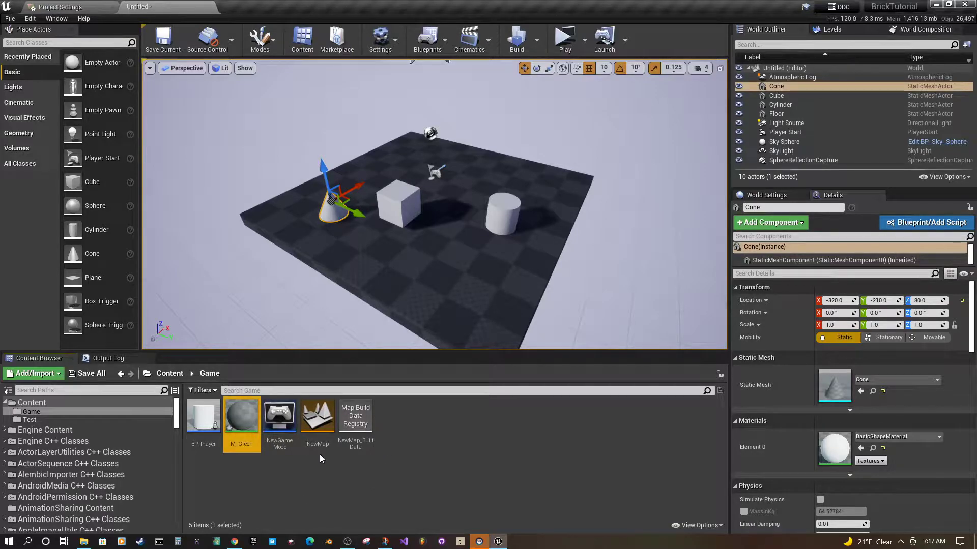
Open M_Green in the Material Editor and pan the graph.
mouse_move(242, 417)
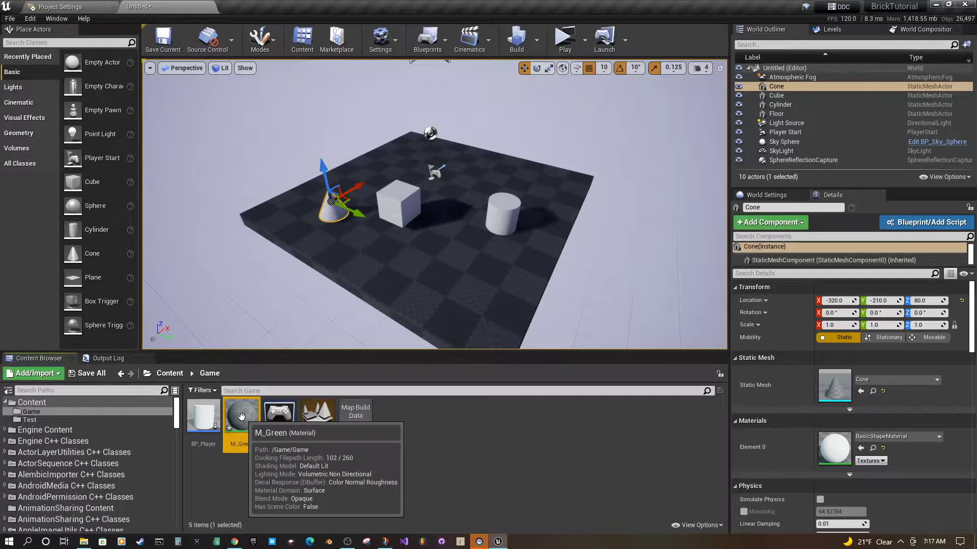
double_click(242, 418)
right_drag(347, 385, 447, 330)
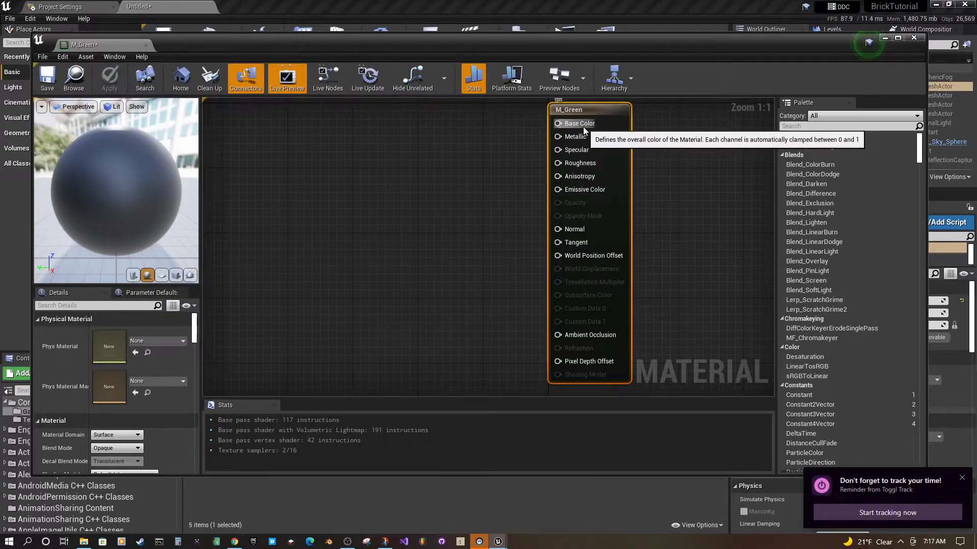
Add a VectorParameter node named Param to the graph and move it up-left.
right_click(357, 168)
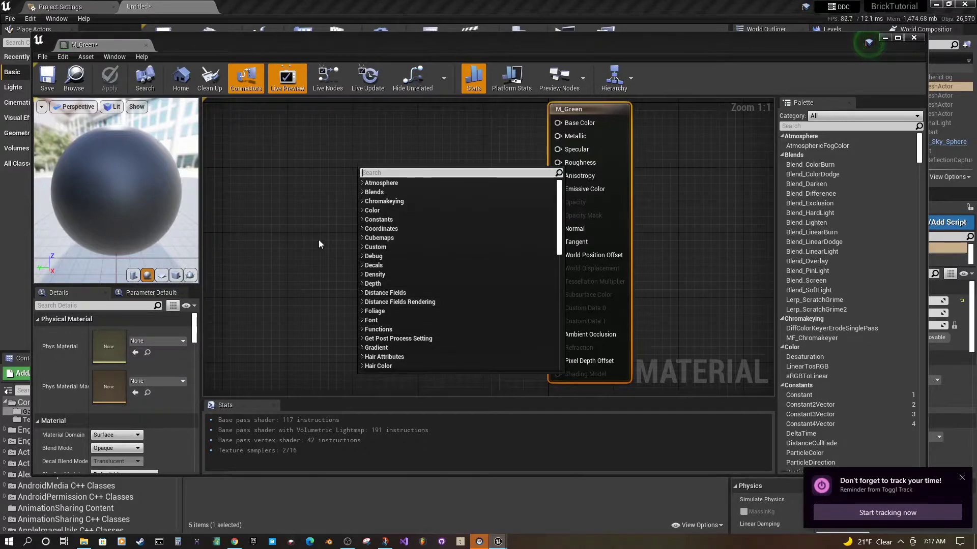
click(319, 190)
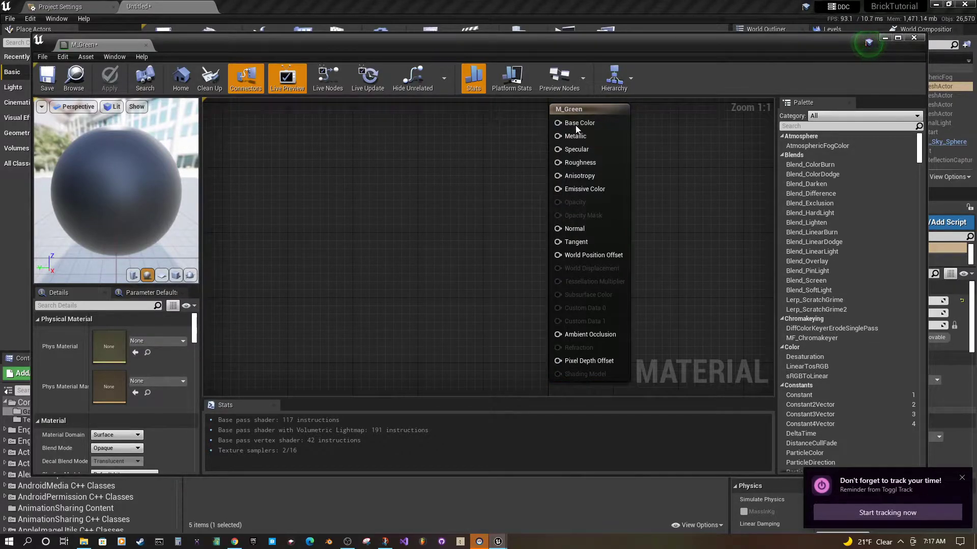
right_click(388, 168)
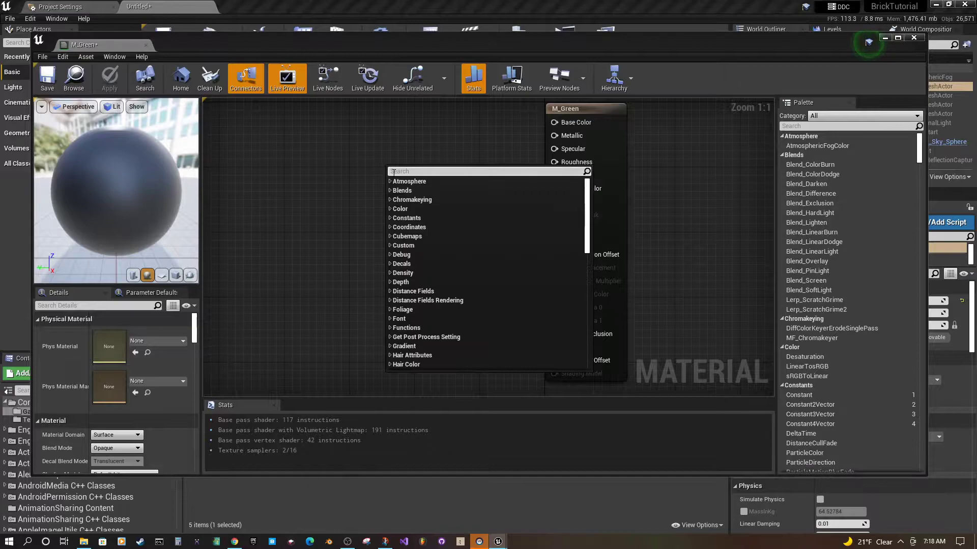
text(vec)
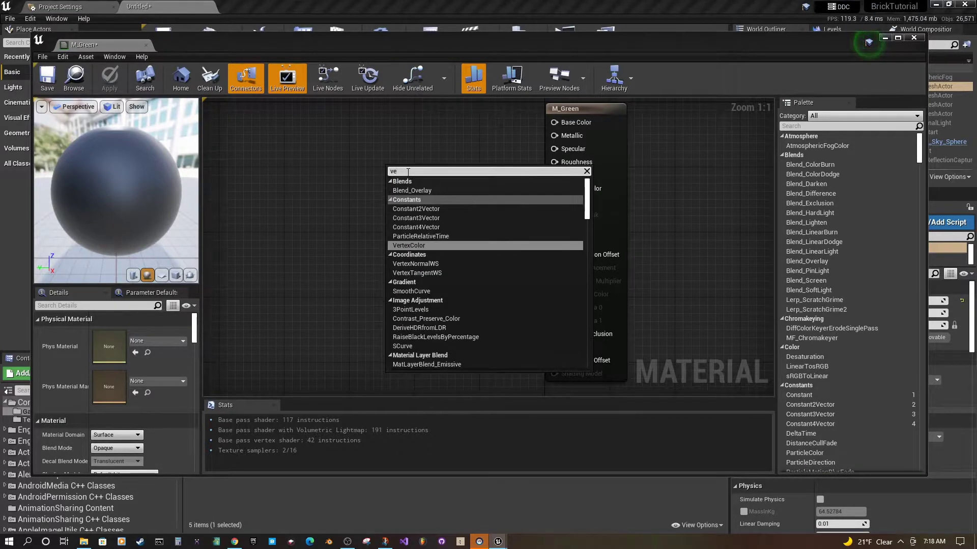
scroll(429, 262, down, 5)
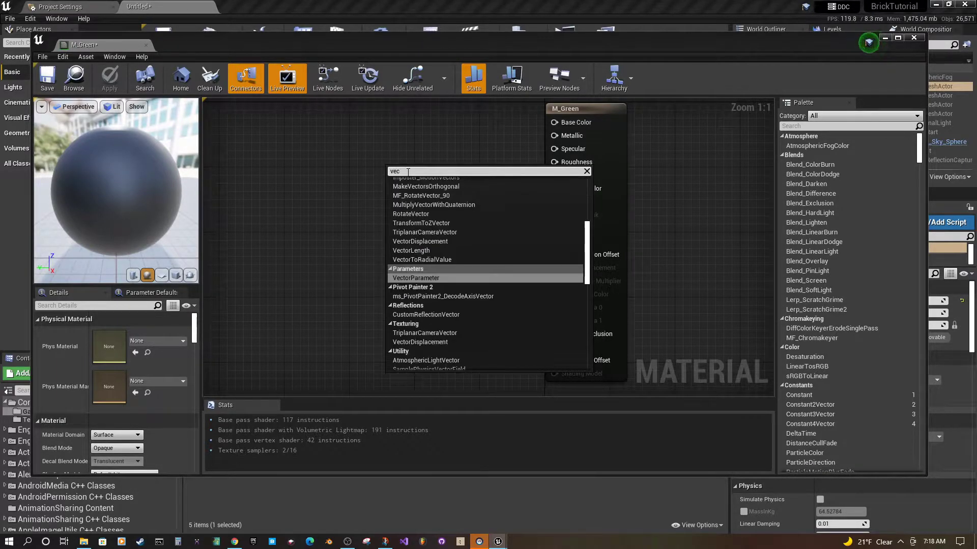
click(431, 278)
key(Return)
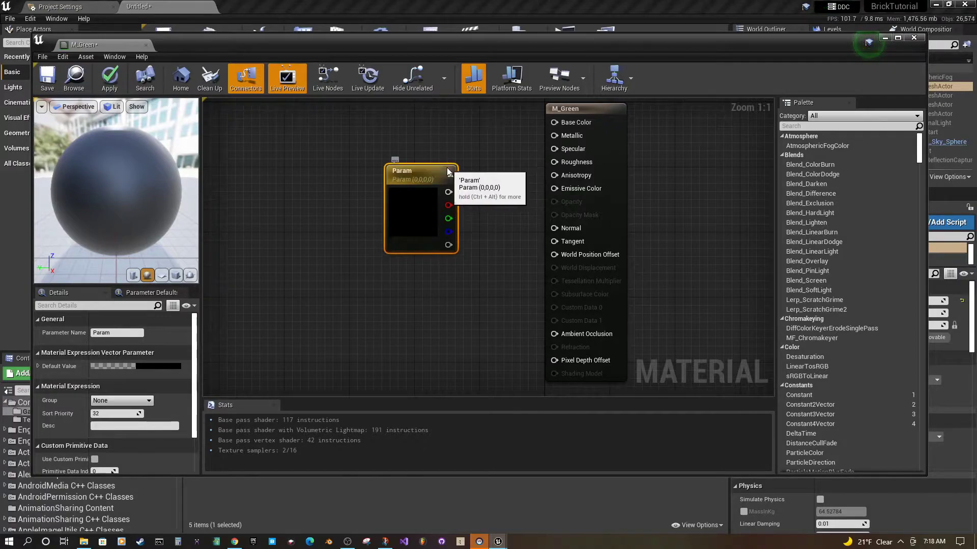
drag(404, 173, 337, 151)
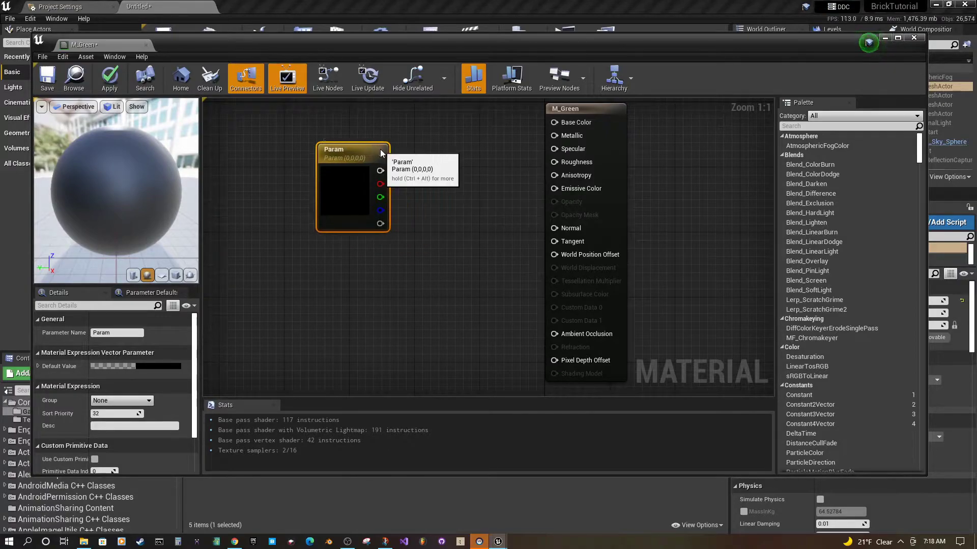
Promote the material's Base Color input to a parameter node and move it left.
right_click(410, 148)
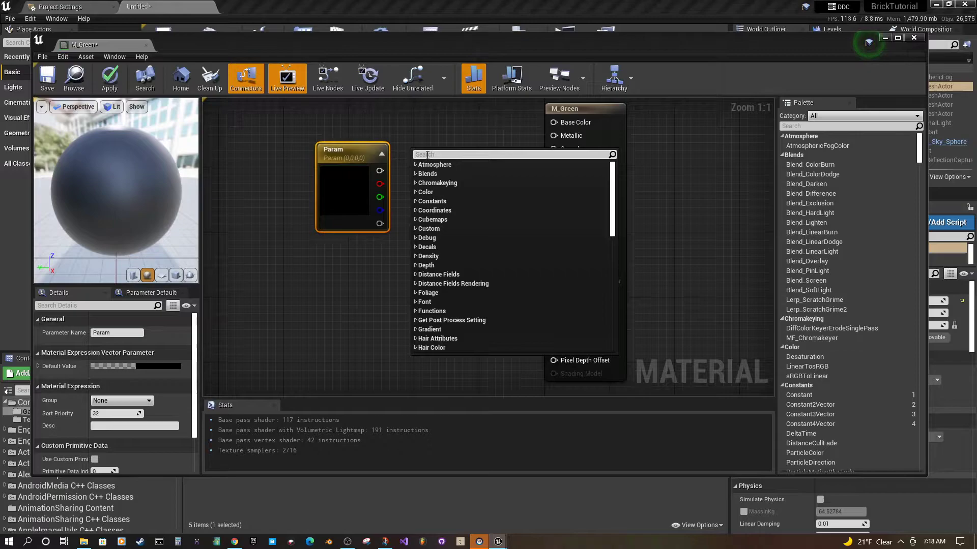
click(370, 133)
click(336, 150)
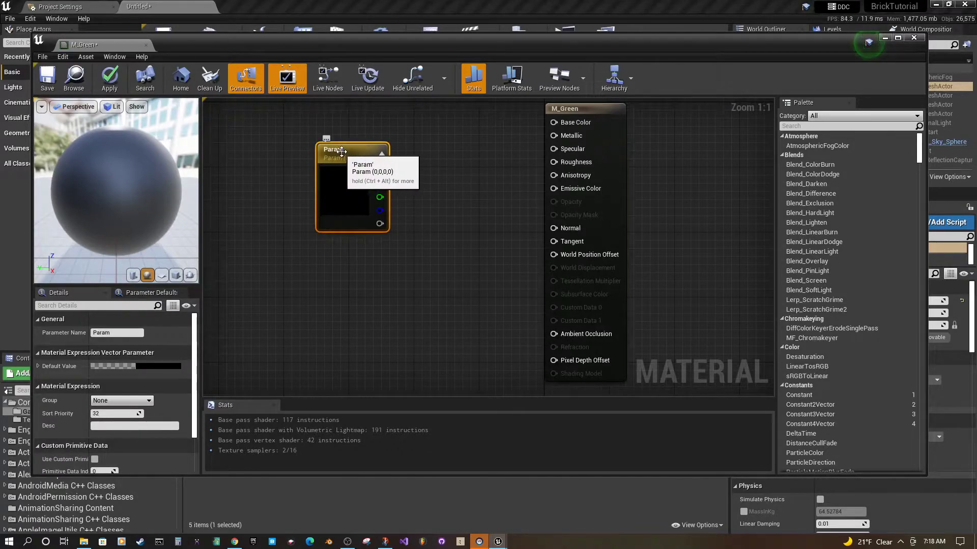
drag(340, 148, 326, 230)
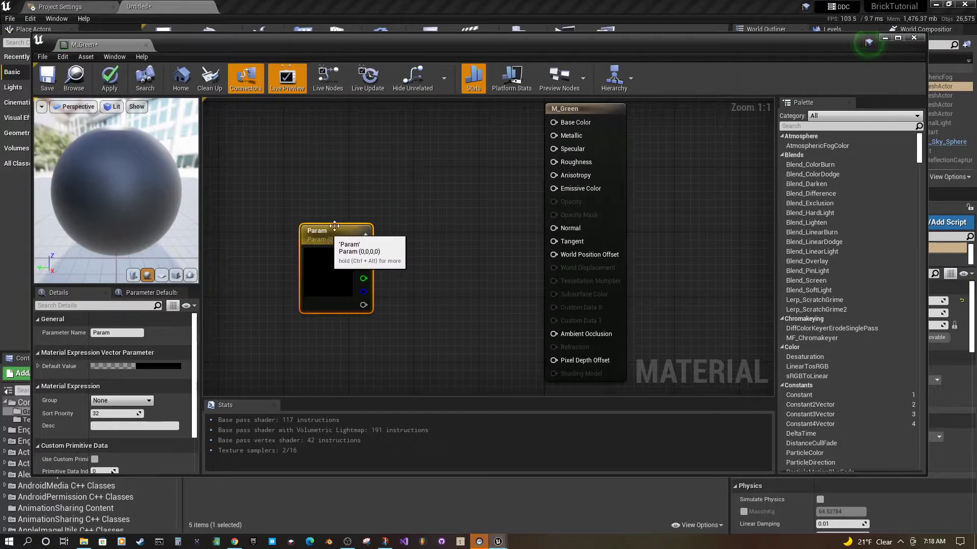
right_click(585, 122)
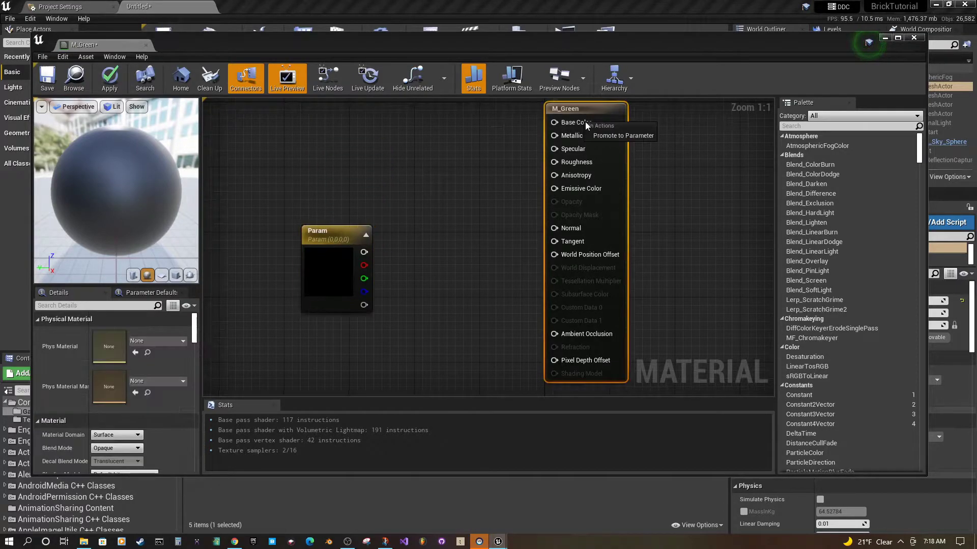
click(610, 135)
drag(511, 116, 324, 137)
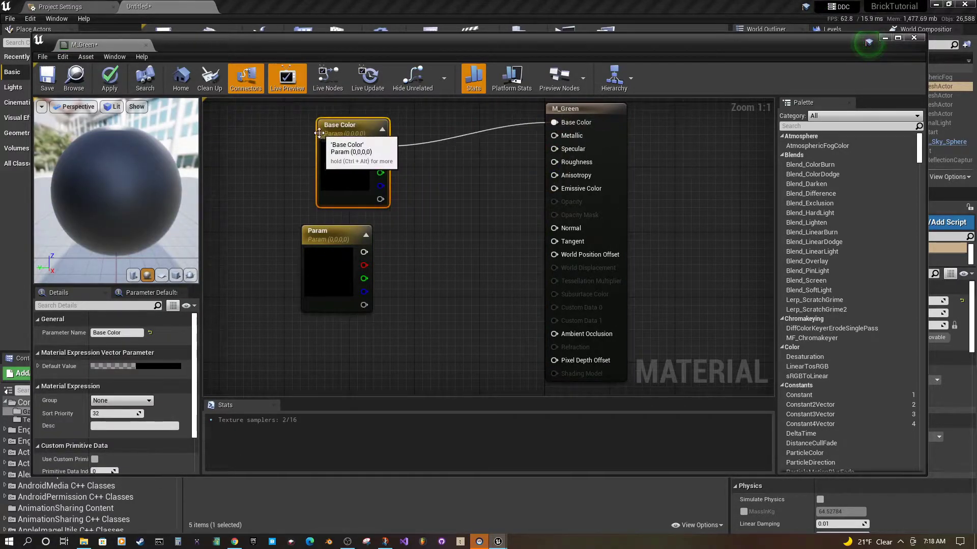
Delete the unused Param node and the test Metallic parameter node.
click(331, 234)
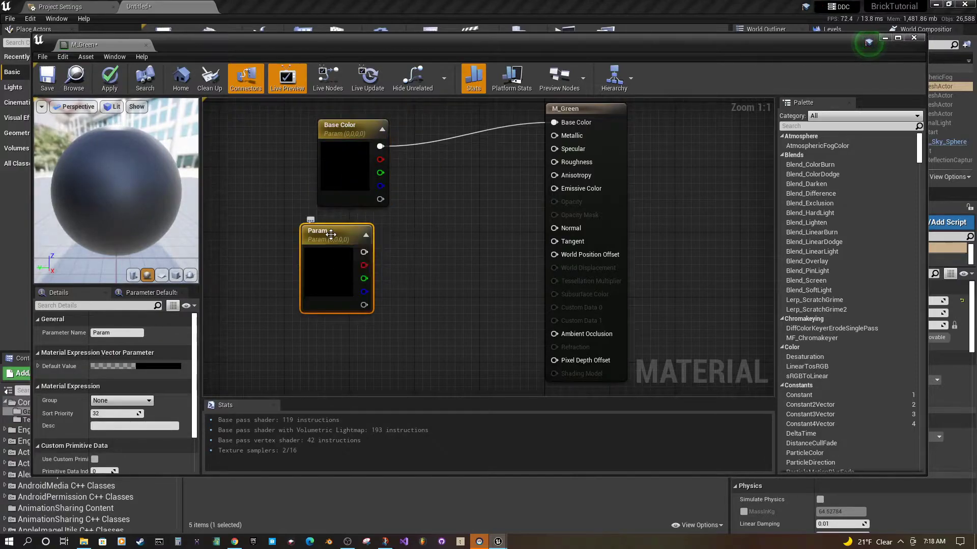
key(Delete)
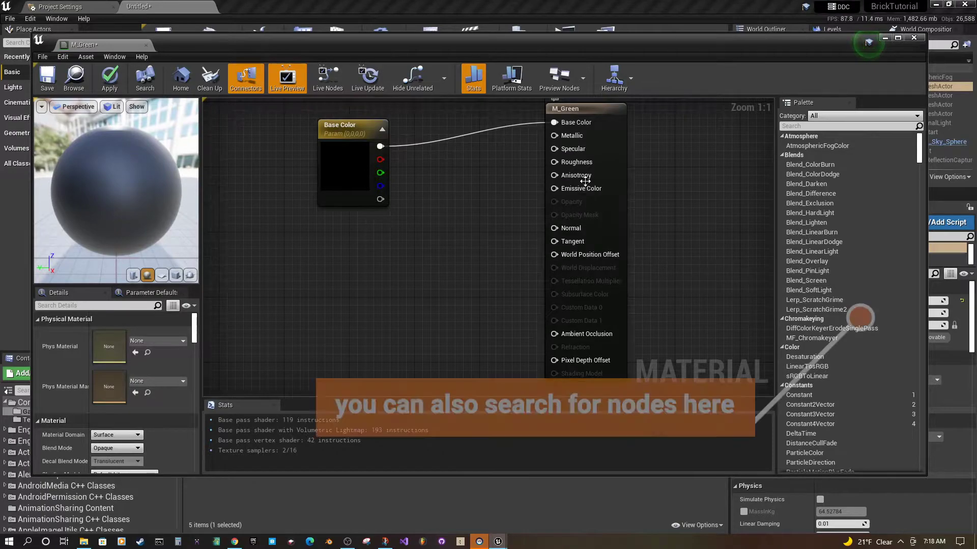
click(573, 136)
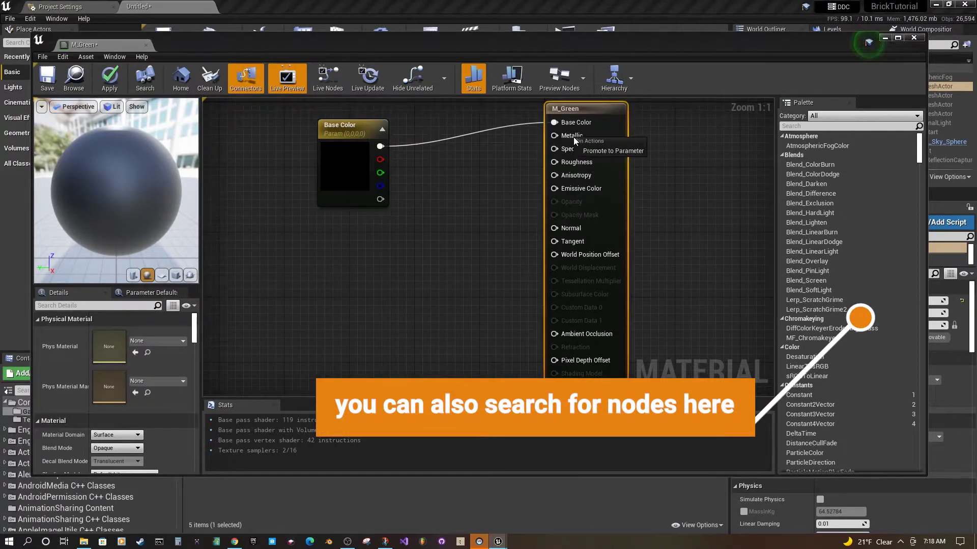
click(594, 156)
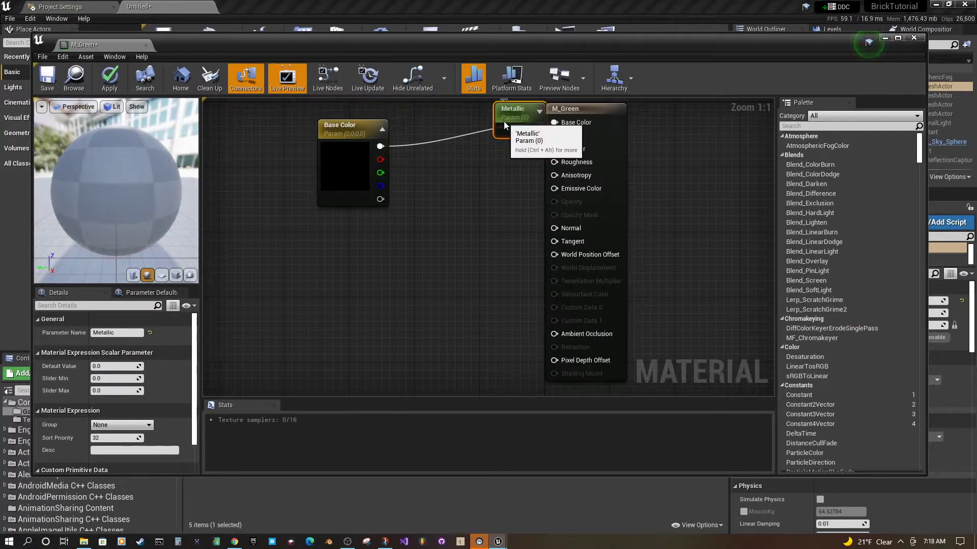
drag(510, 125, 337, 241)
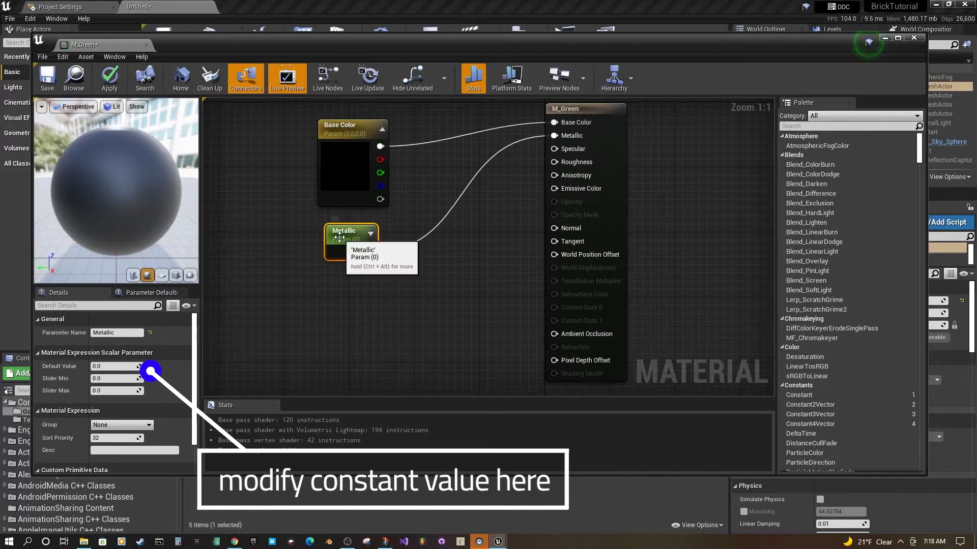
key(Delete)
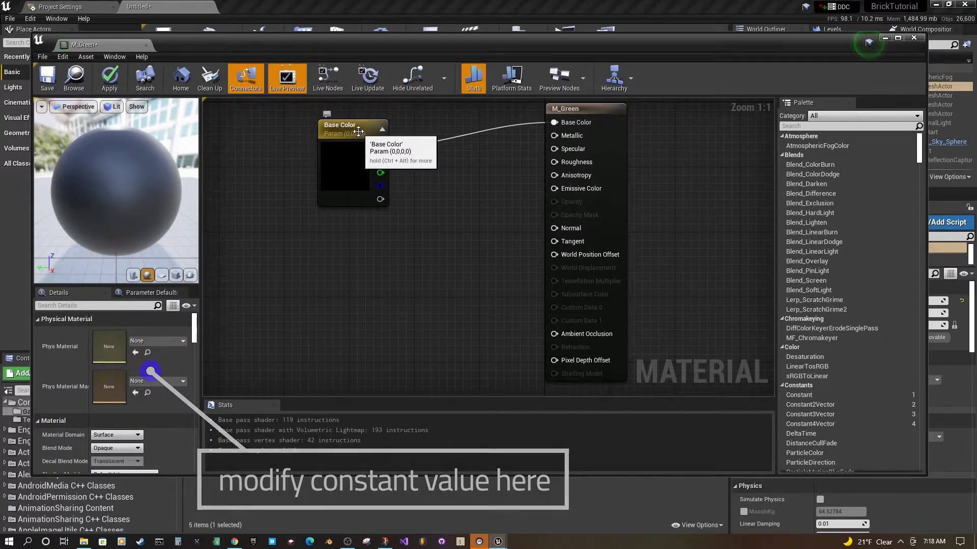
click(356, 147)
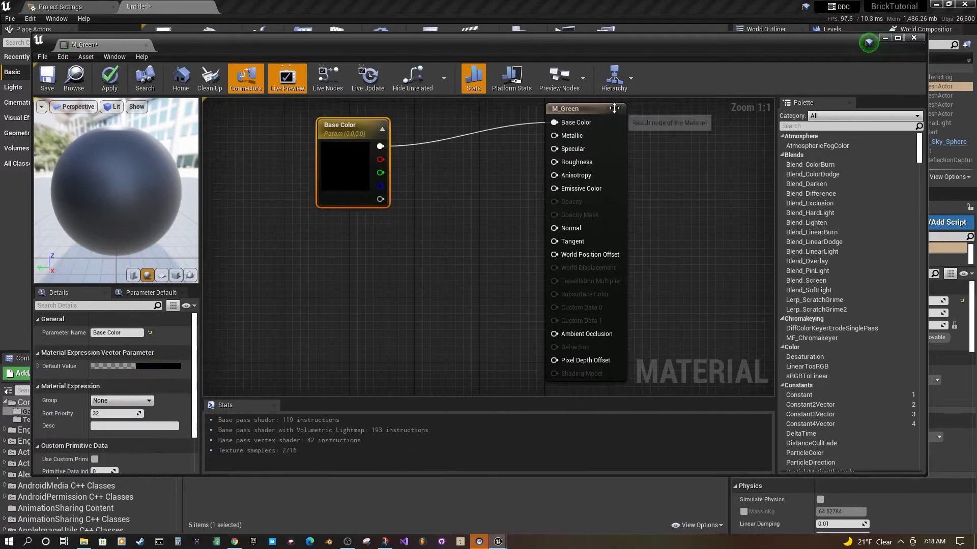
Set the Base Color parameter's default to bright green (sRGB 6AFF3B00).
double_click(349, 160)
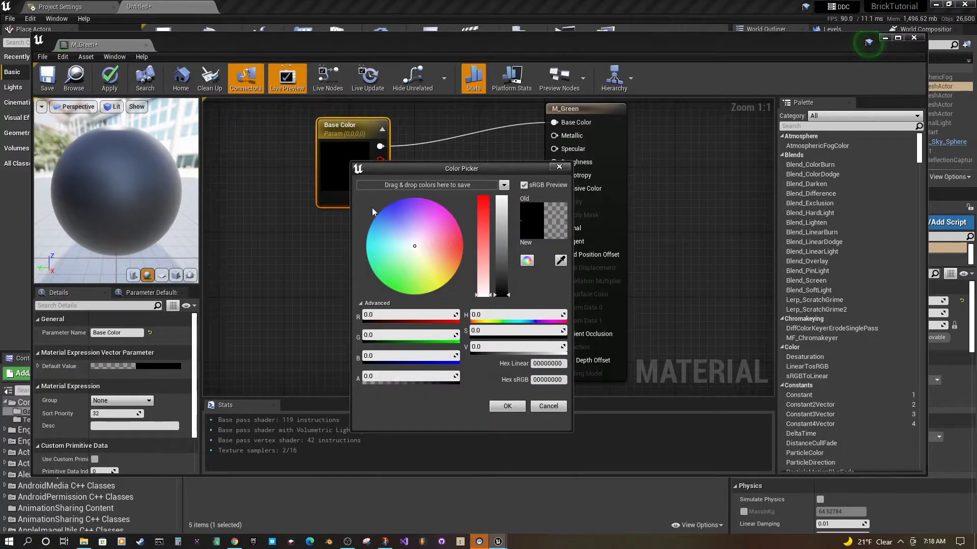
drag(427, 265, 392, 291)
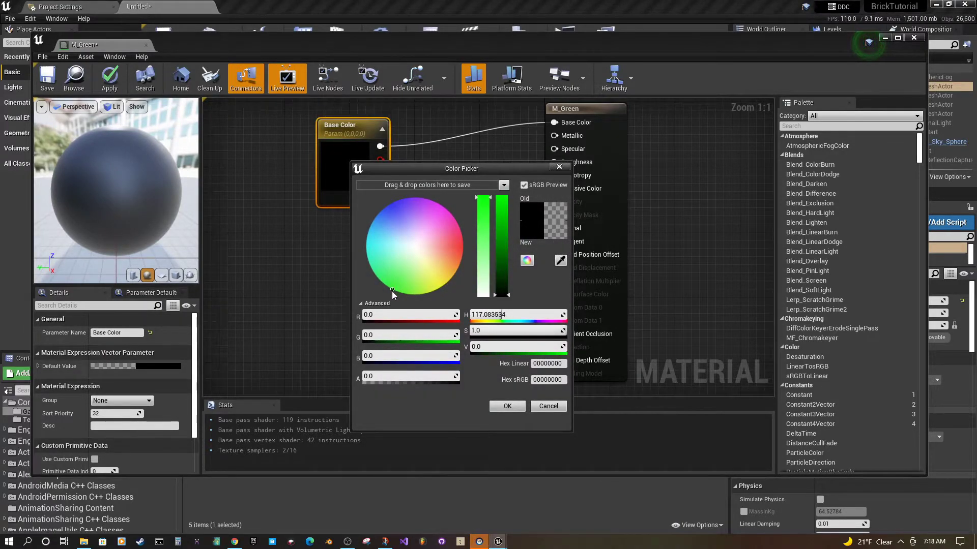
click(506, 410)
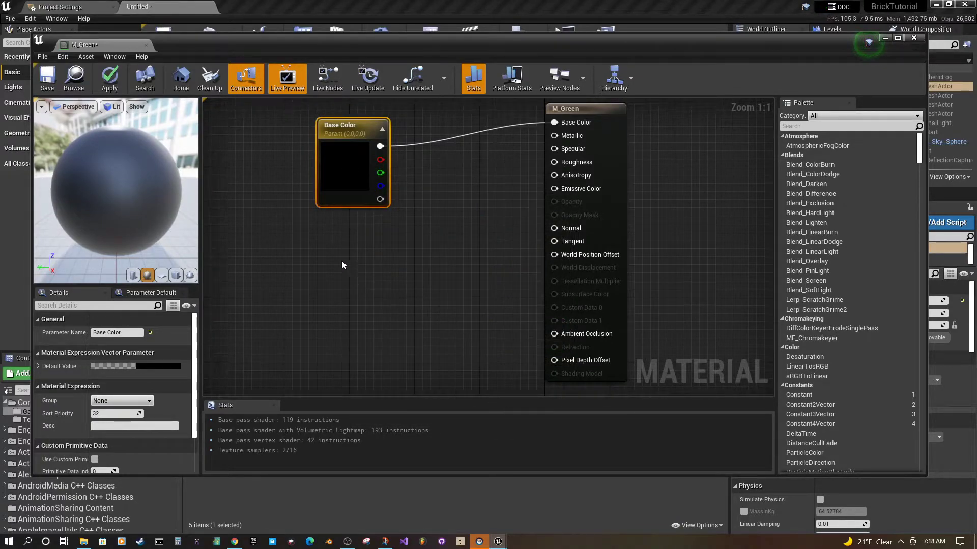
double_click(332, 178)
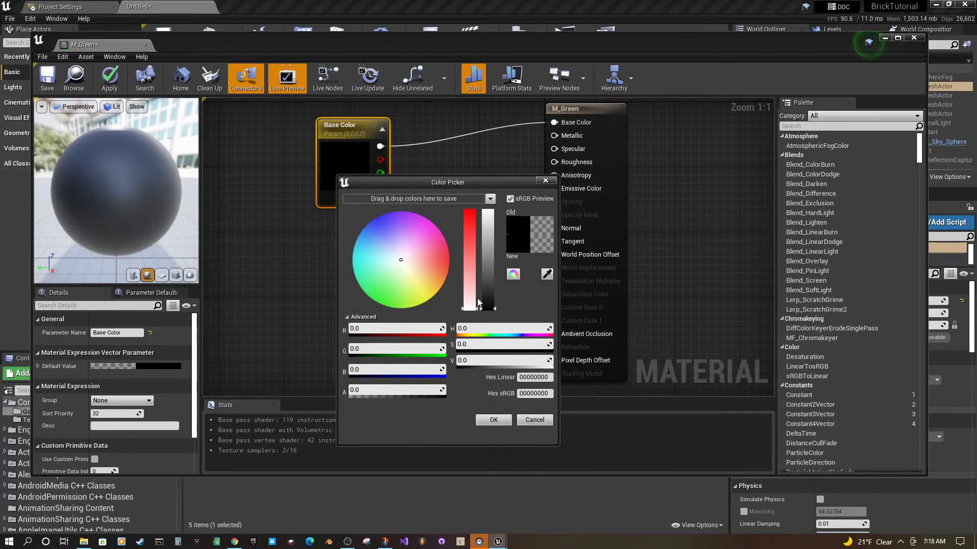
click(382, 303)
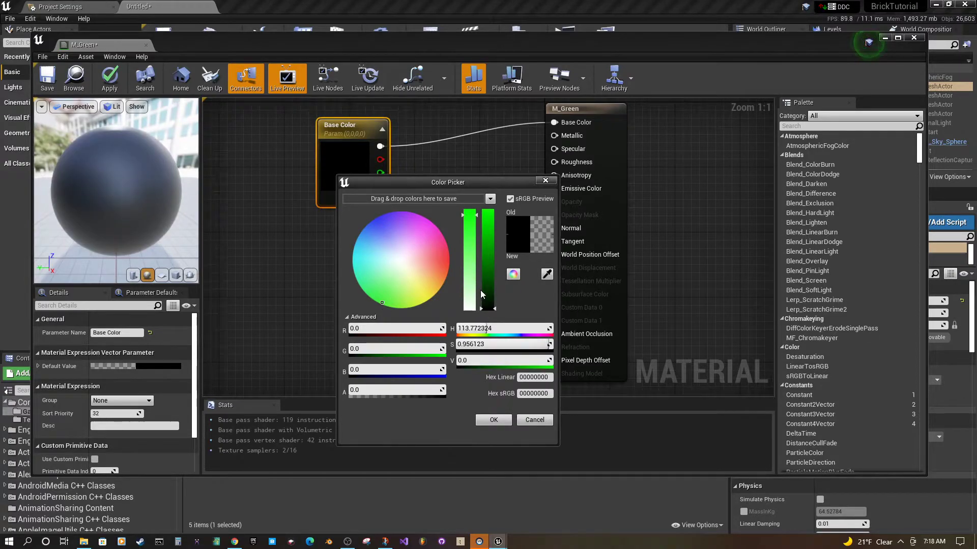
drag(487, 293, 490, 211)
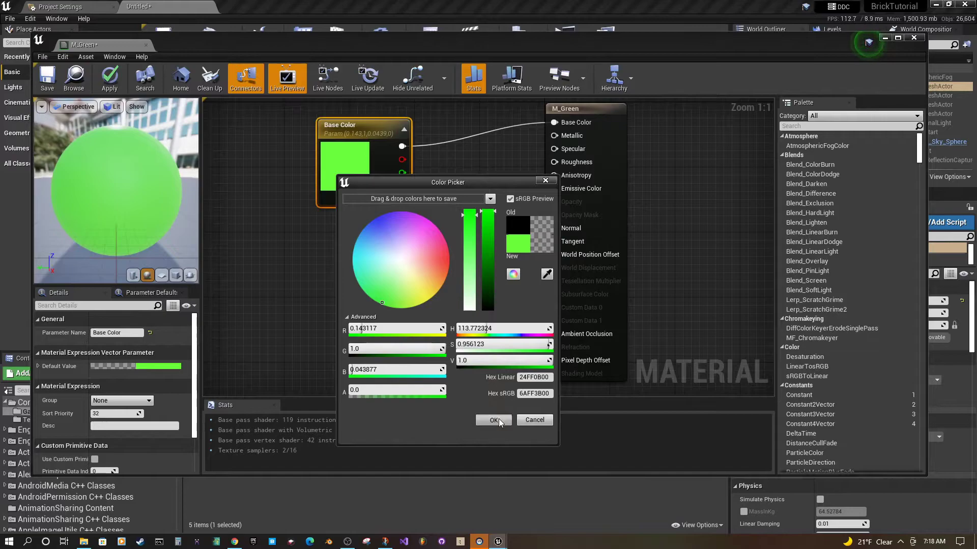
click(493, 421)
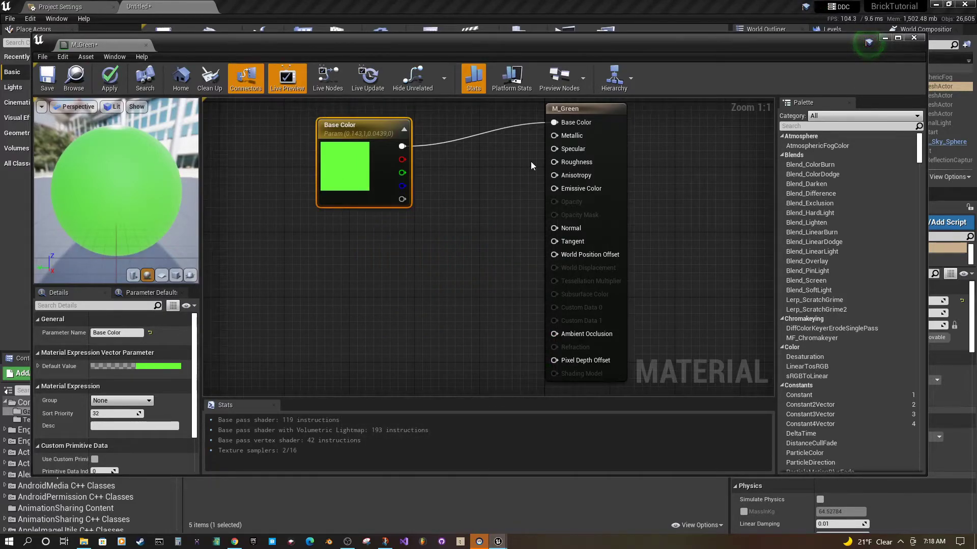
Save M_Green, dock its editor, and drag the material onto the cube in the level.
click(46, 81)
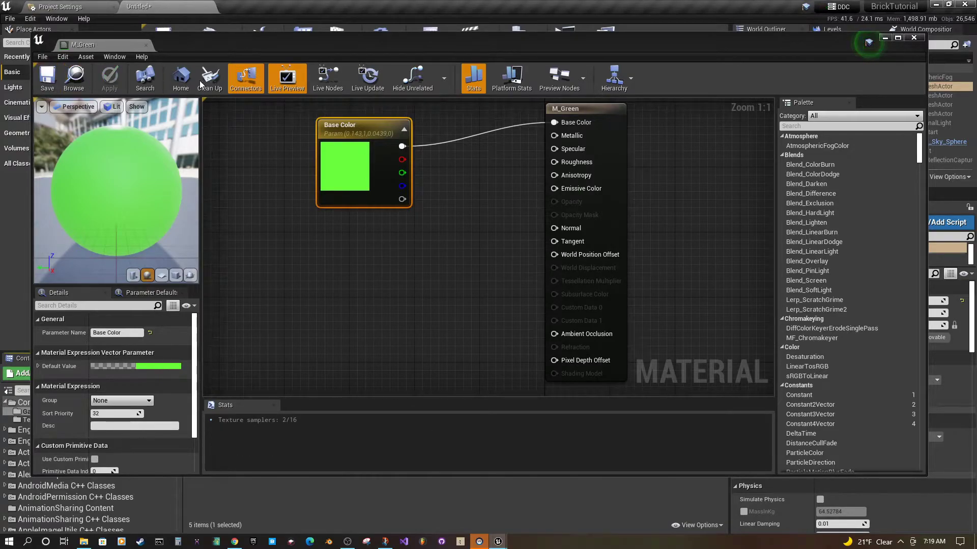
drag(124, 45, 239, 7)
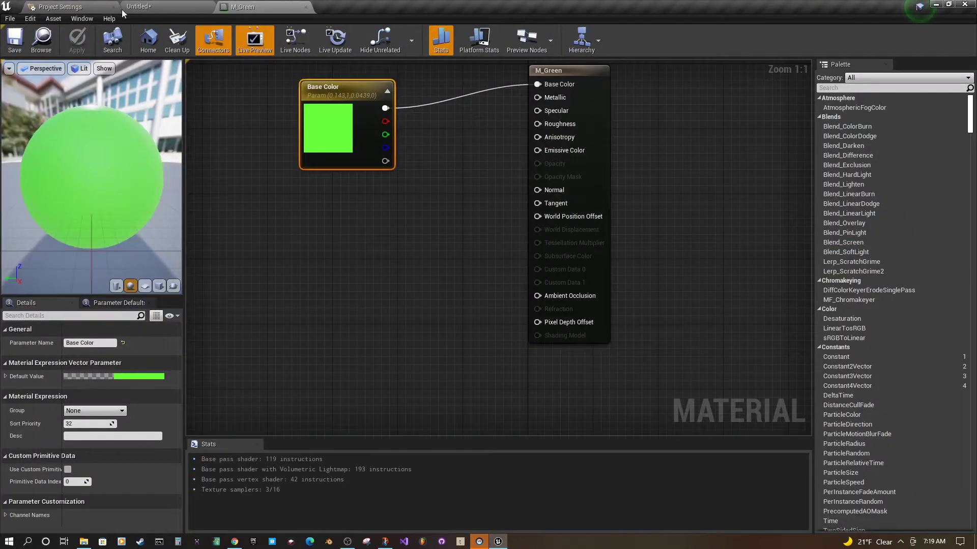
click(150, 7)
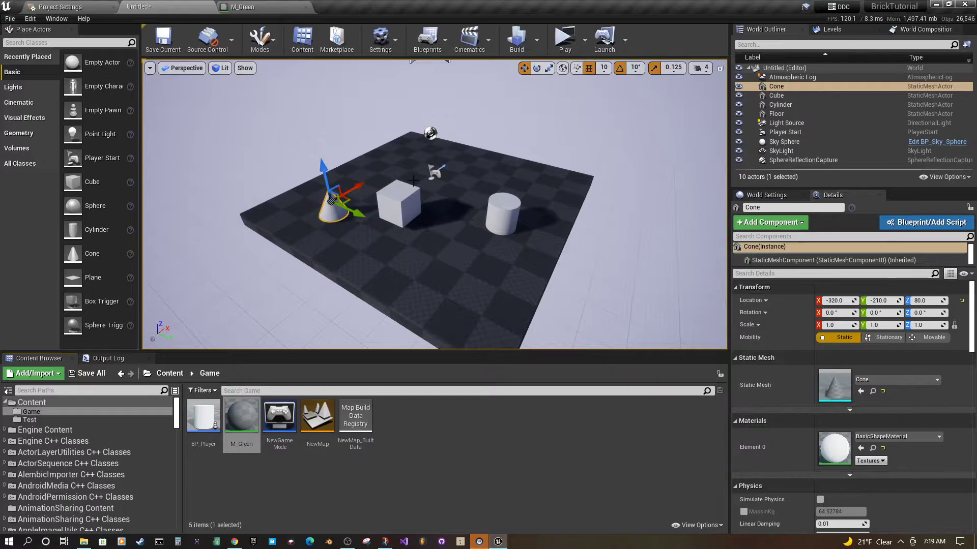
right_drag(608, 248, 354, 270)
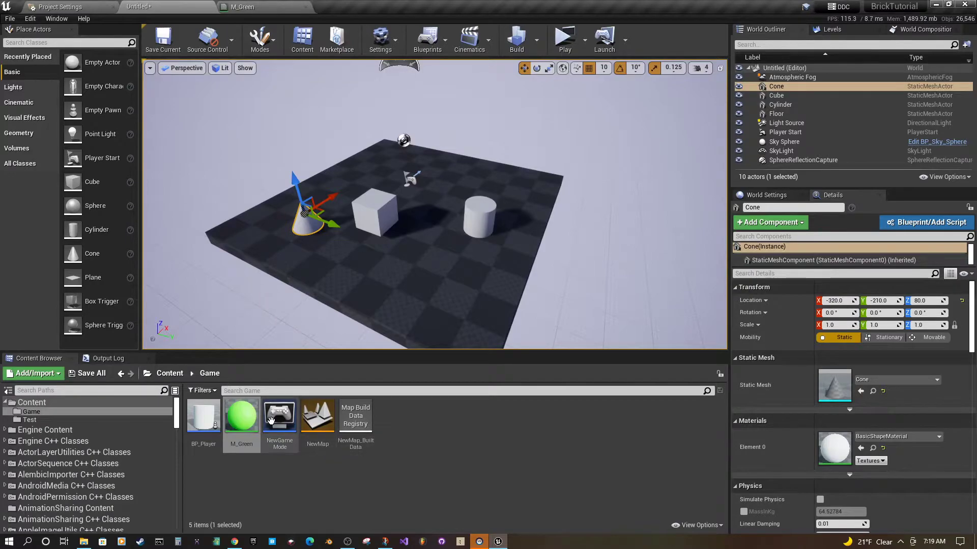
drag(247, 419, 376, 208)
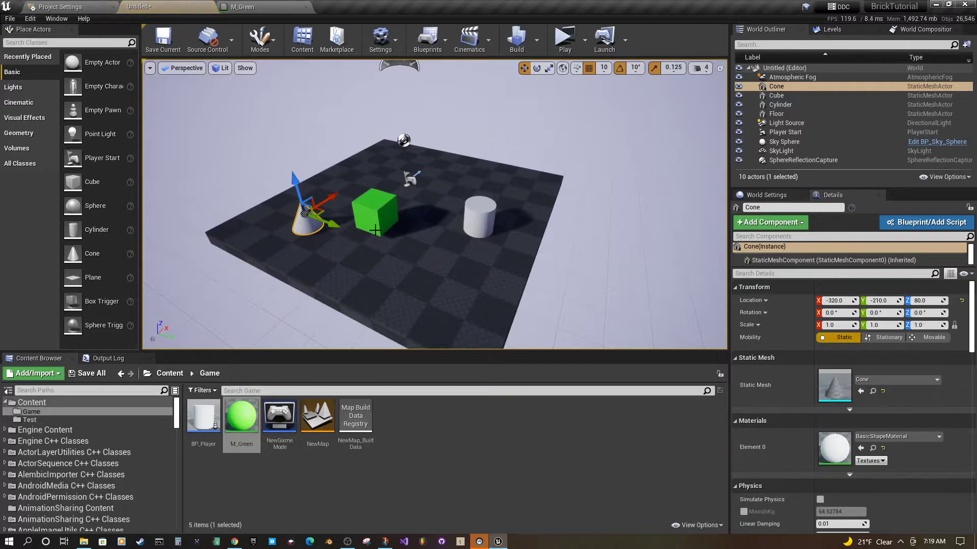
Assign M_Green to the cylinder's Element 0 slot, then drag it onto the cone.
click(479, 218)
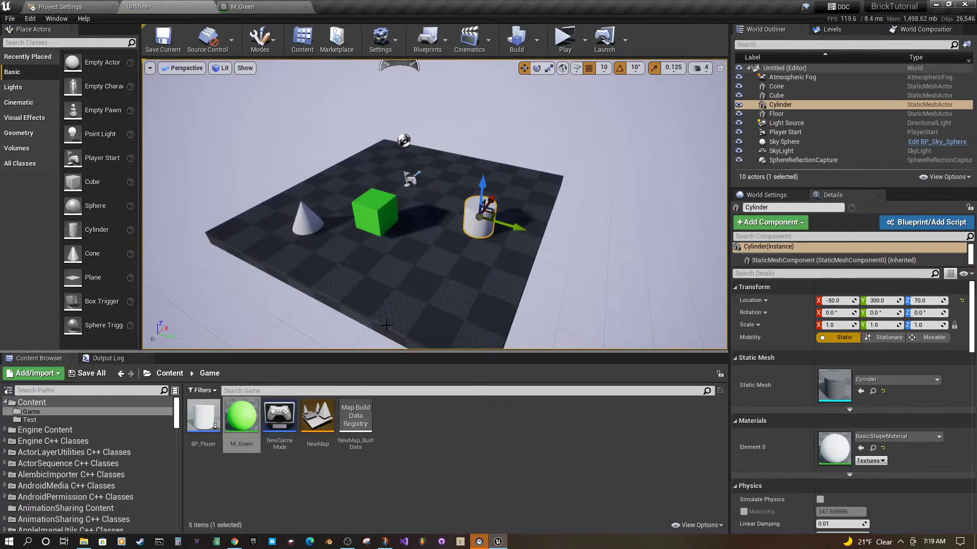
click(238, 433)
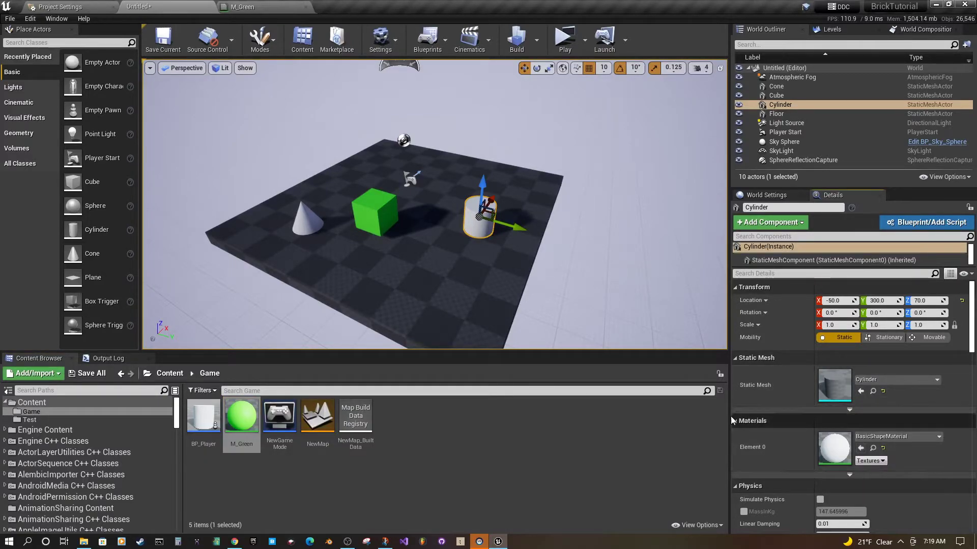
click(860, 448)
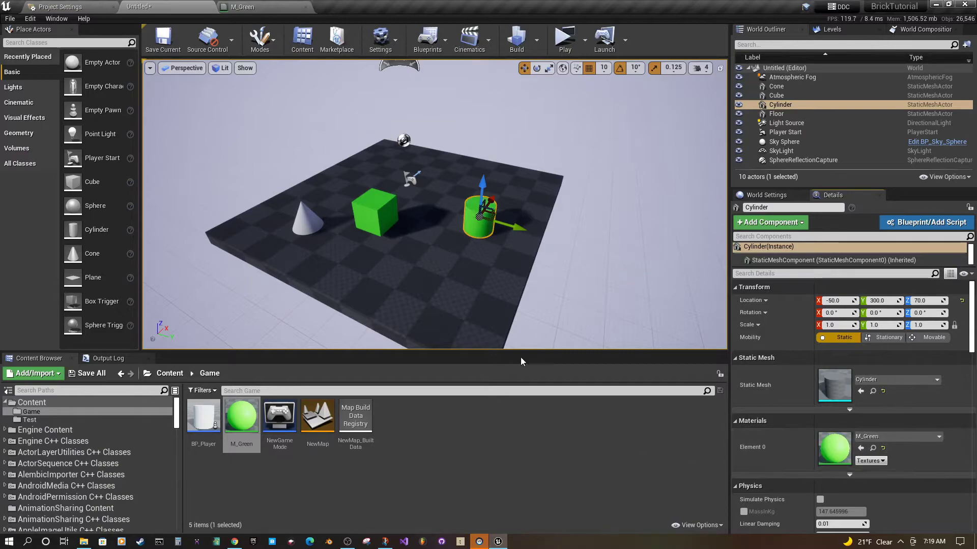
click(307, 220)
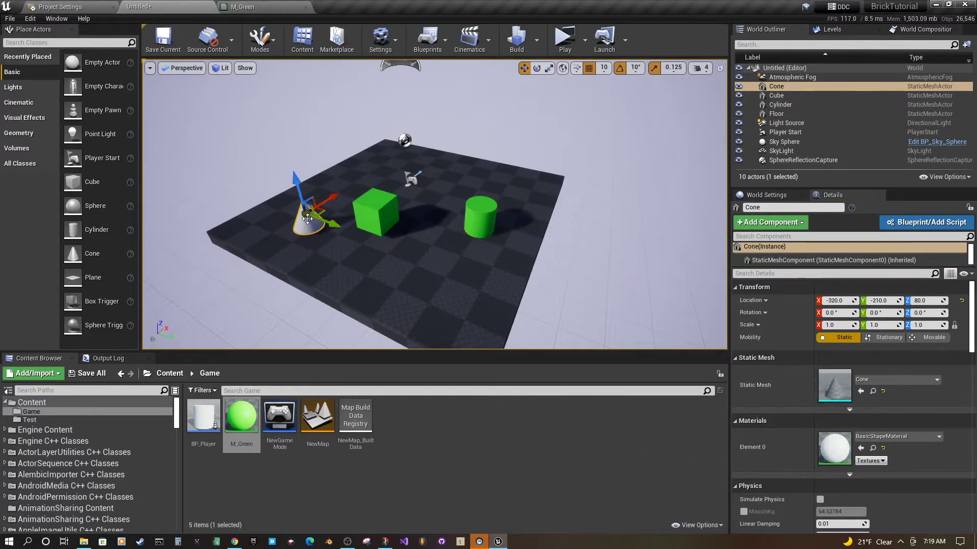
drag(241, 416, 303, 222)
Frame the floor and drop a BP_Player actor onto it.
click(356, 275)
key(f)
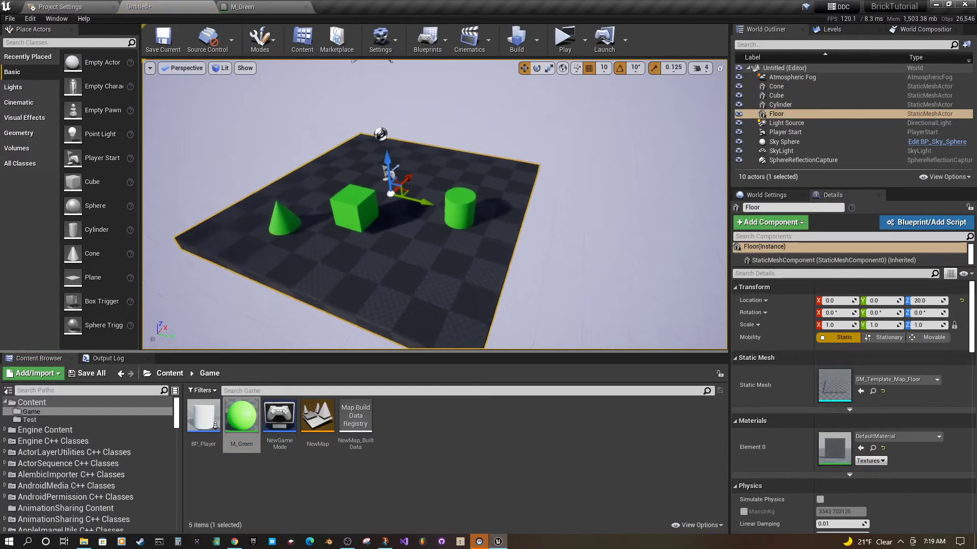
drag(204, 416, 445, 185)
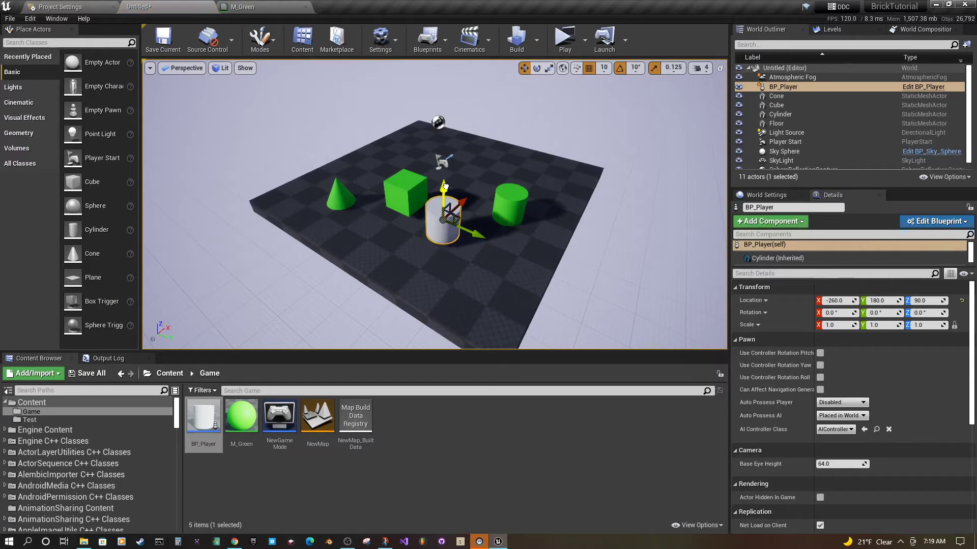
key(End)
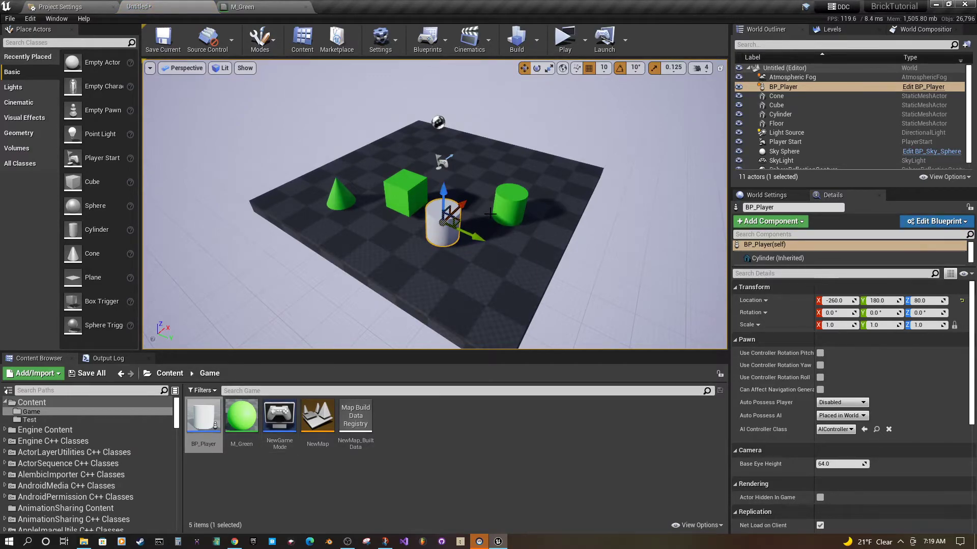
Open the BP_Player blueprint's viewport and select its Cylinder component.
double_click(203, 418)
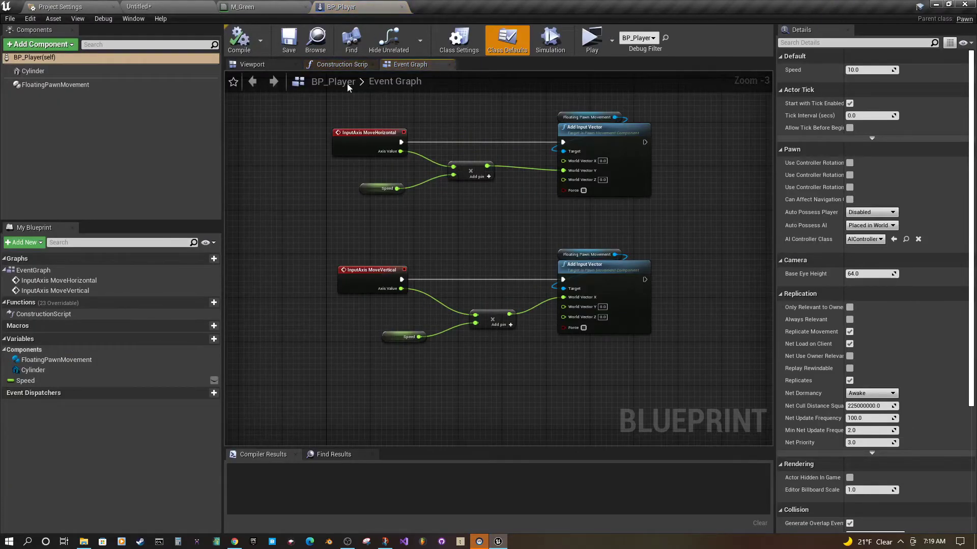
click(261, 68)
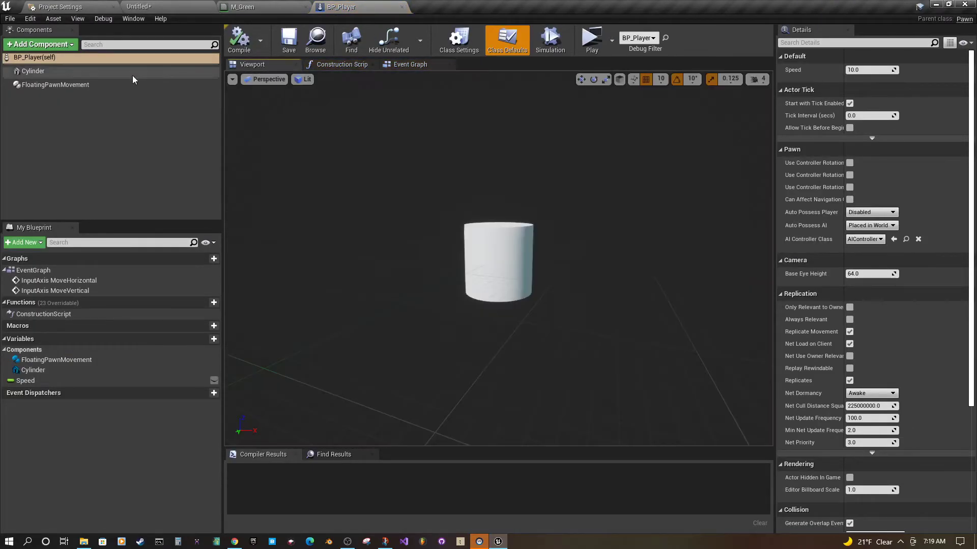
click(36, 72)
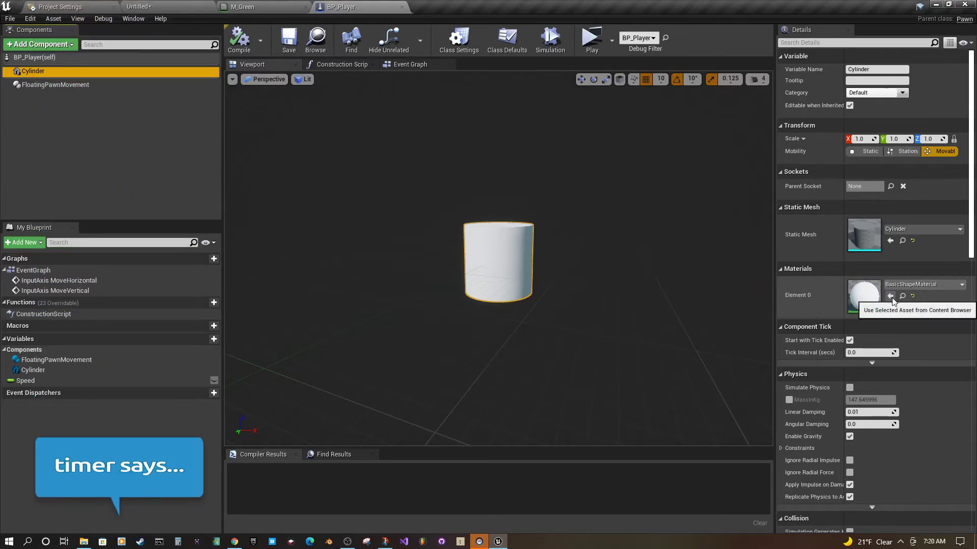
Set the Cylinder component's Element 0 material to M_Green and compile the blueprint.
click(148, 7)
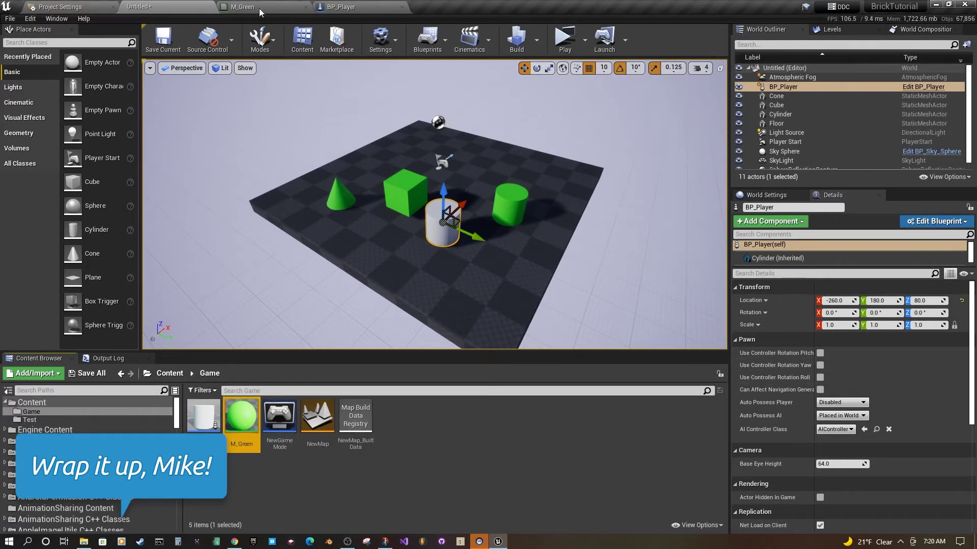
click(331, 9)
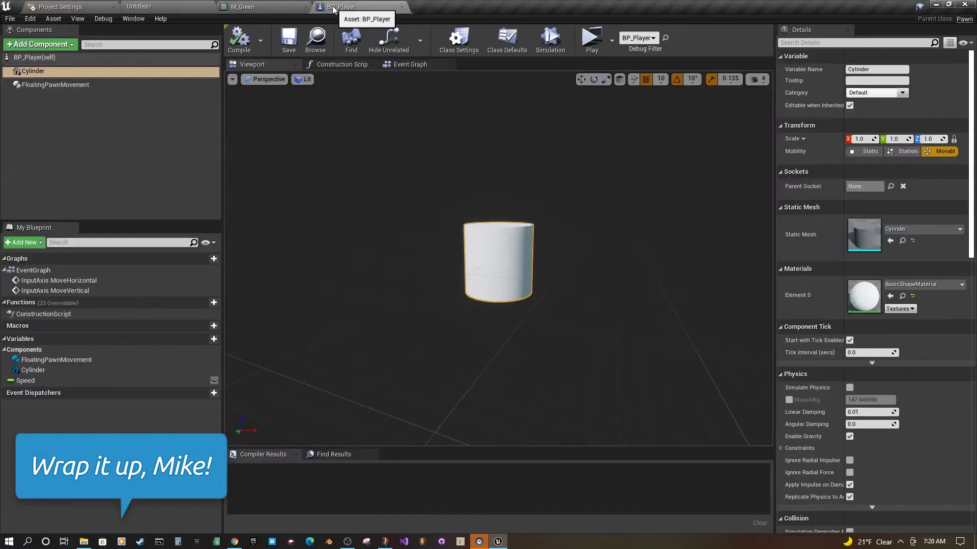
click(890, 297)
click(941, 285)
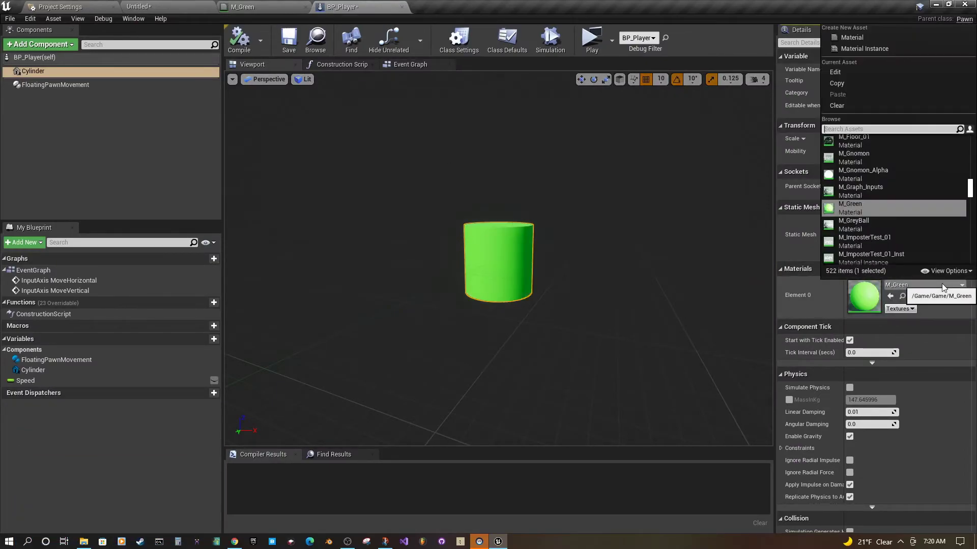
click(849, 157)
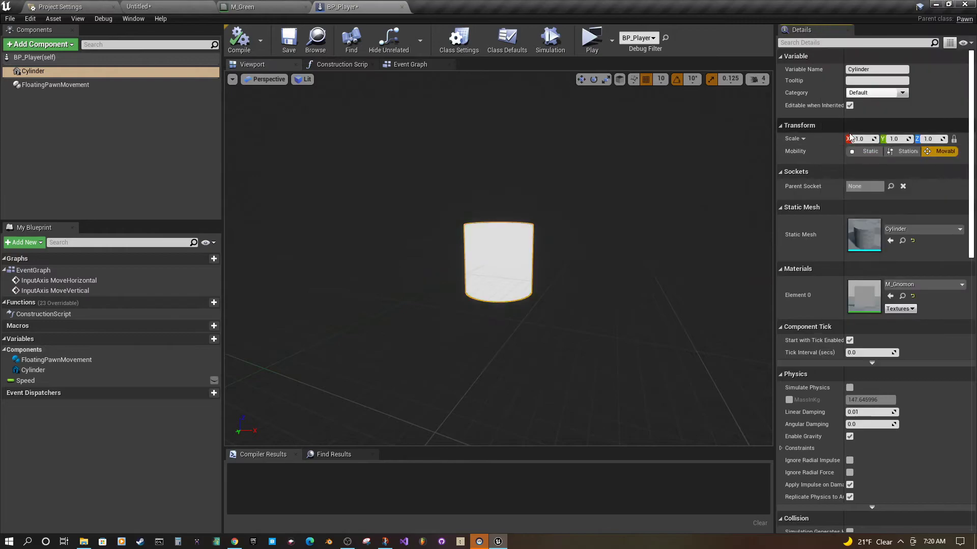
click(921, 285)
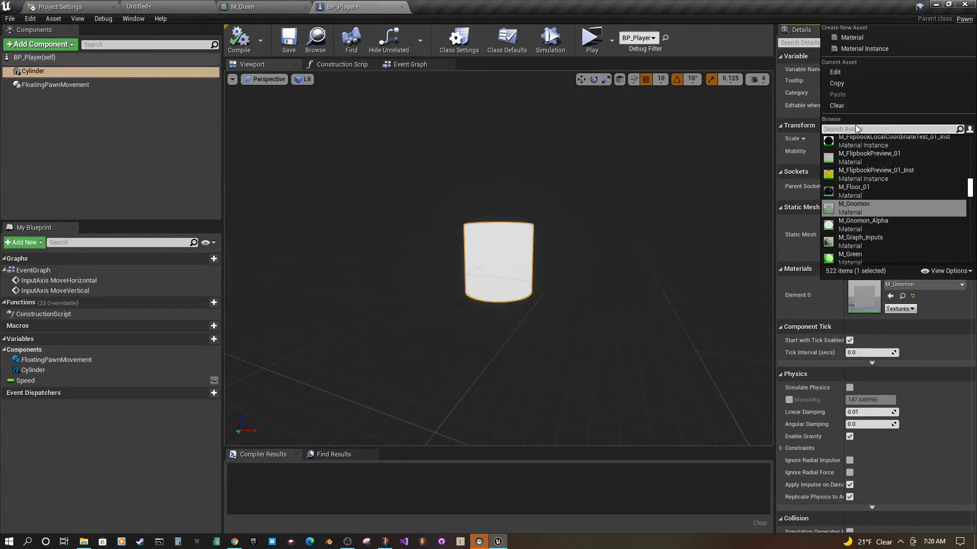
text(m_)
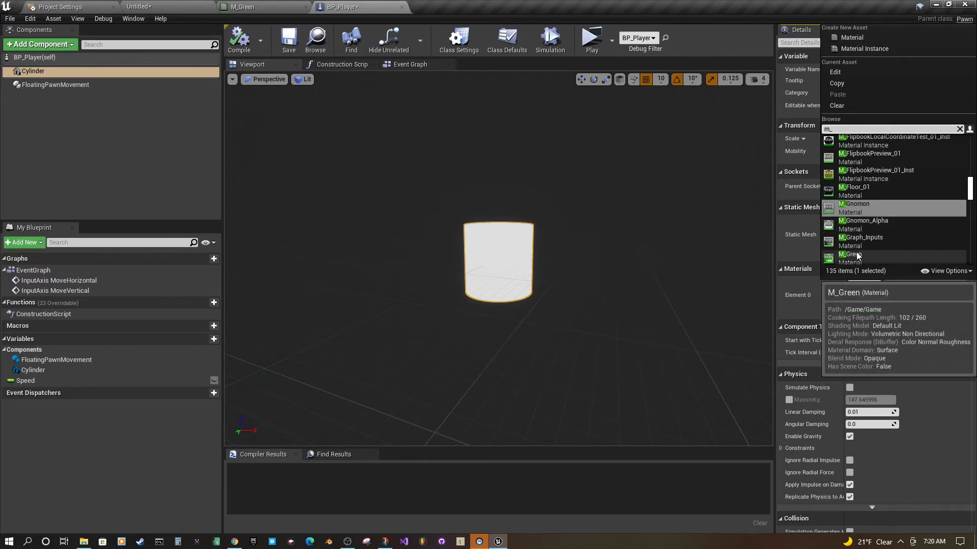
scroll(858, 248, down, 2)
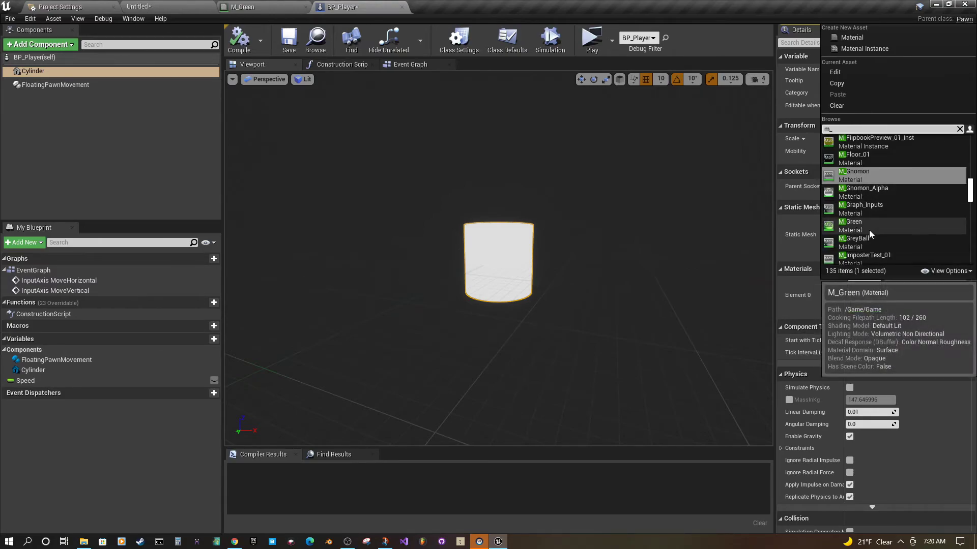
click(868, 227)
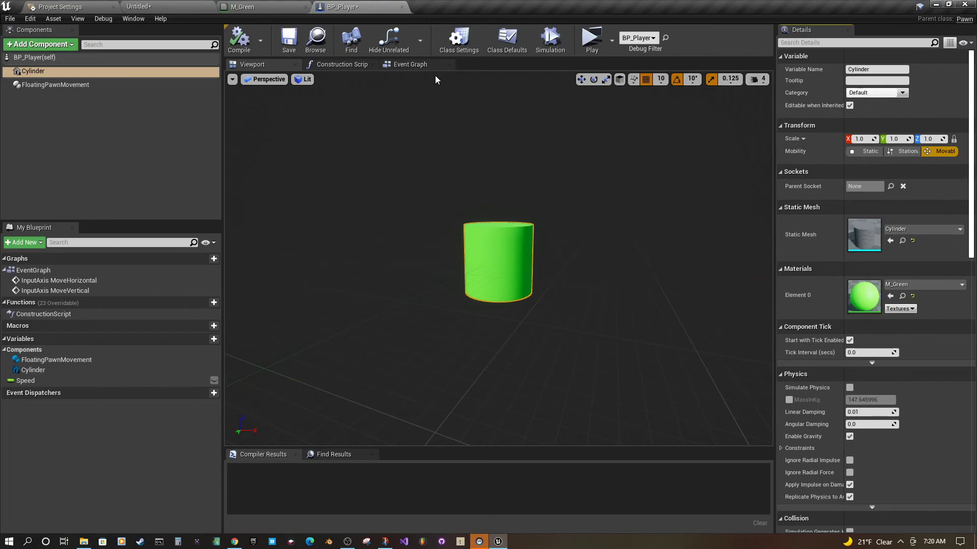
click(253, 39)
Save BP_Player, return to the level, and move it to location 240, 80, 80.
click(289, 38)
click(168, 6)
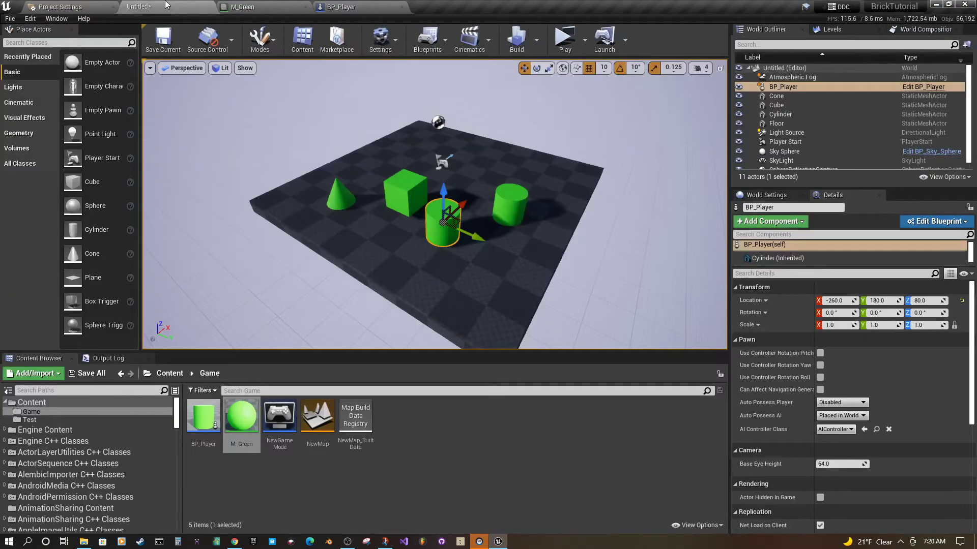
drag(445, 216, 492, 148)
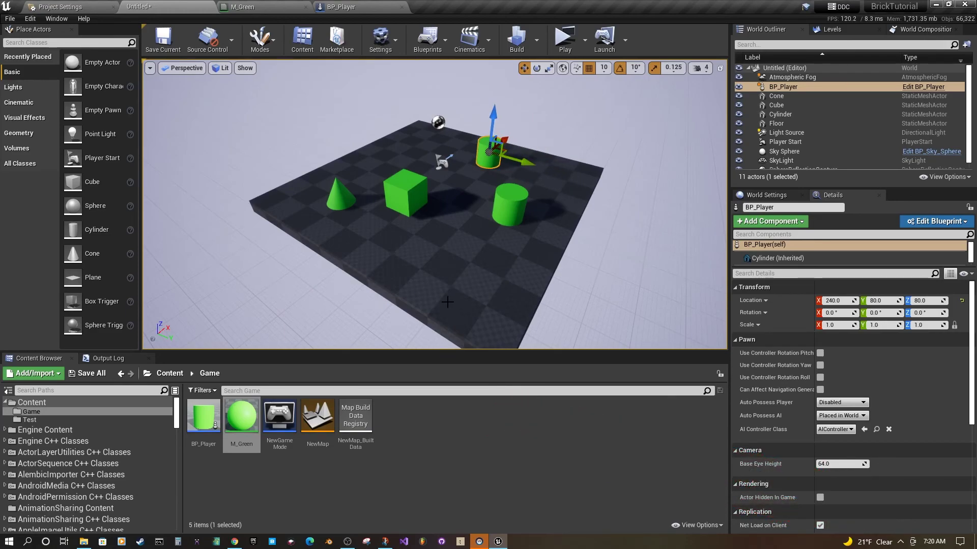